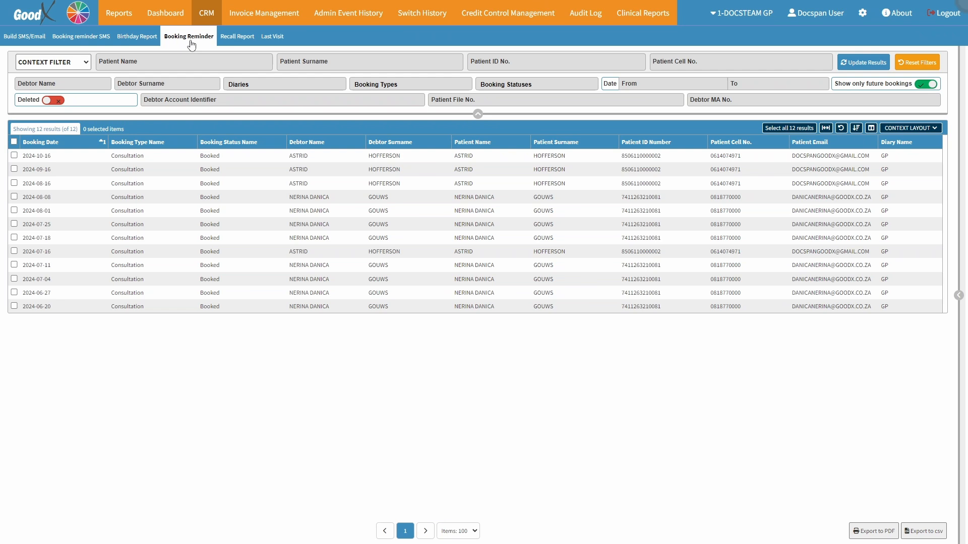
# - Keep the context filter and filter the booking reminders by the patient's first name
pyautogui.click(74, 64)
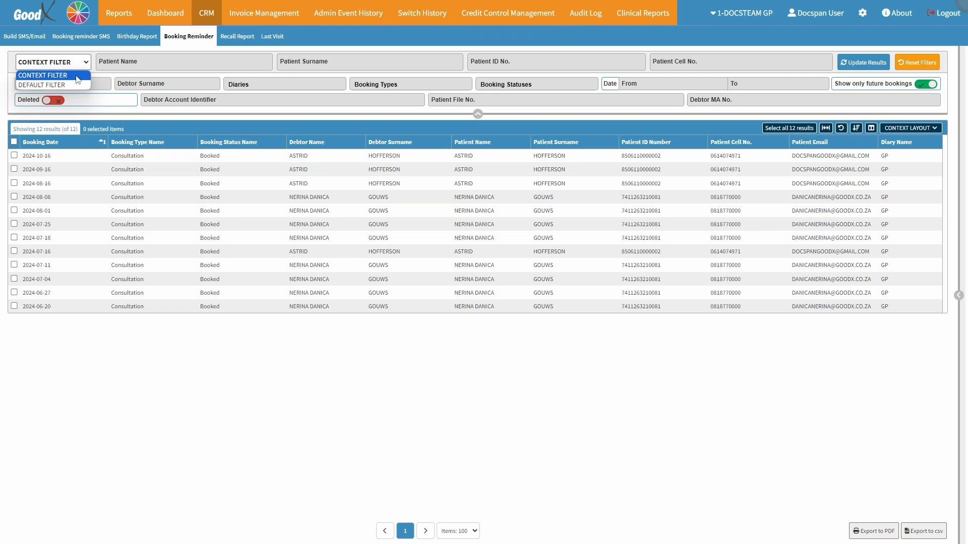
pyautogui.click(78, 76)
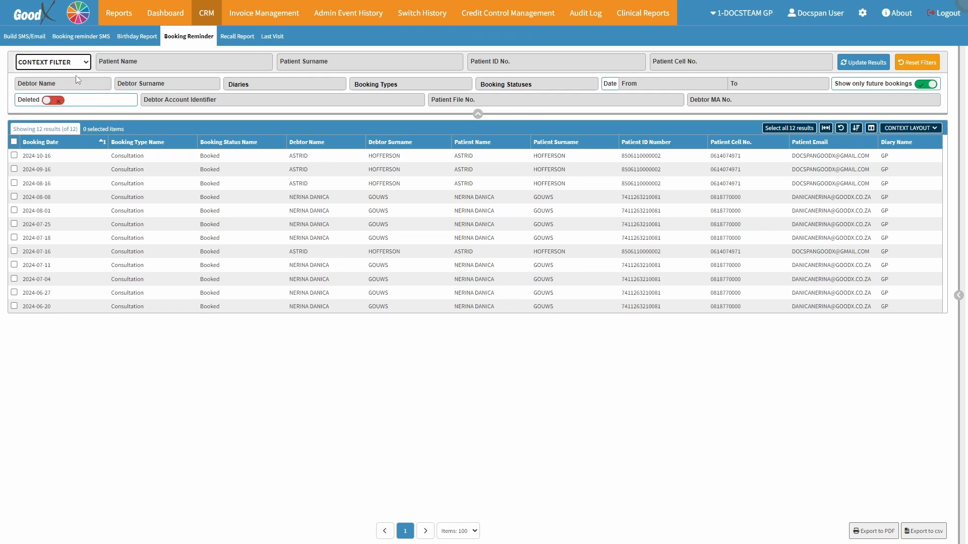
pyautogui.click(149, 61)
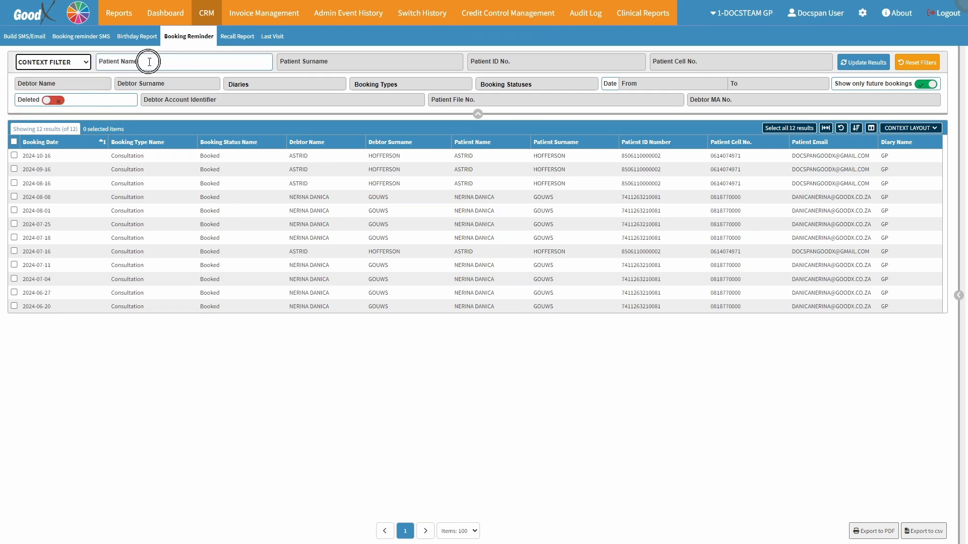
pyautogui.write('ASTRID')
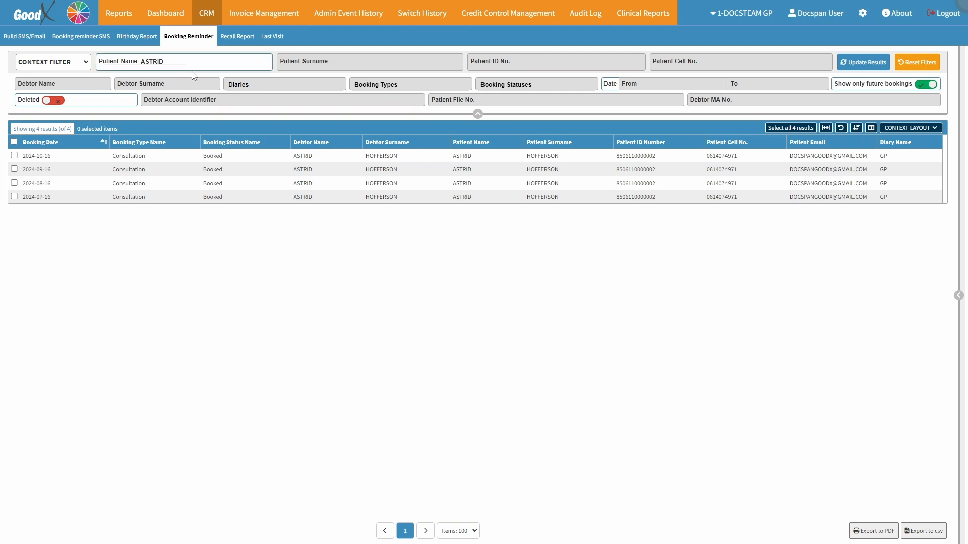
pyautogui.click(339, 64)
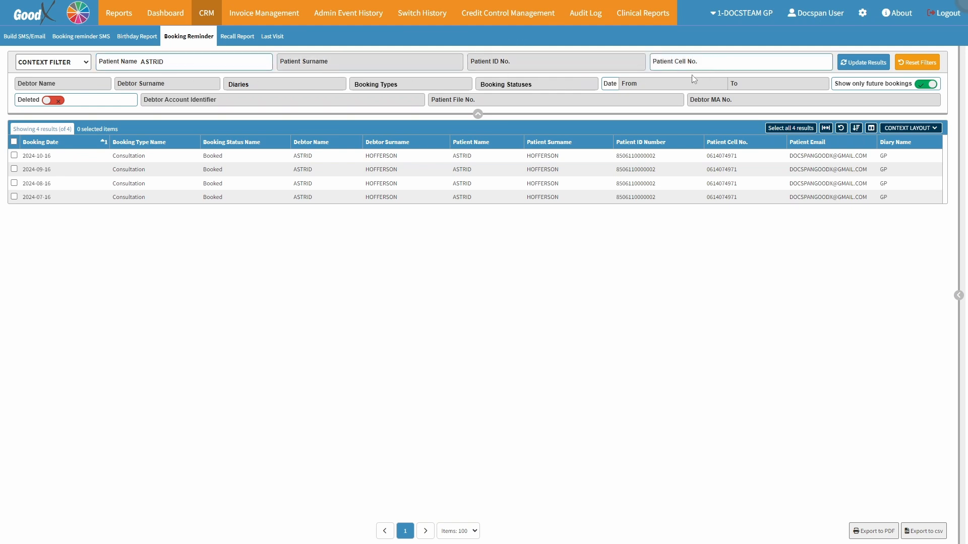
pyautogui.click(79, 85)
pyautogui.click(182, 81)
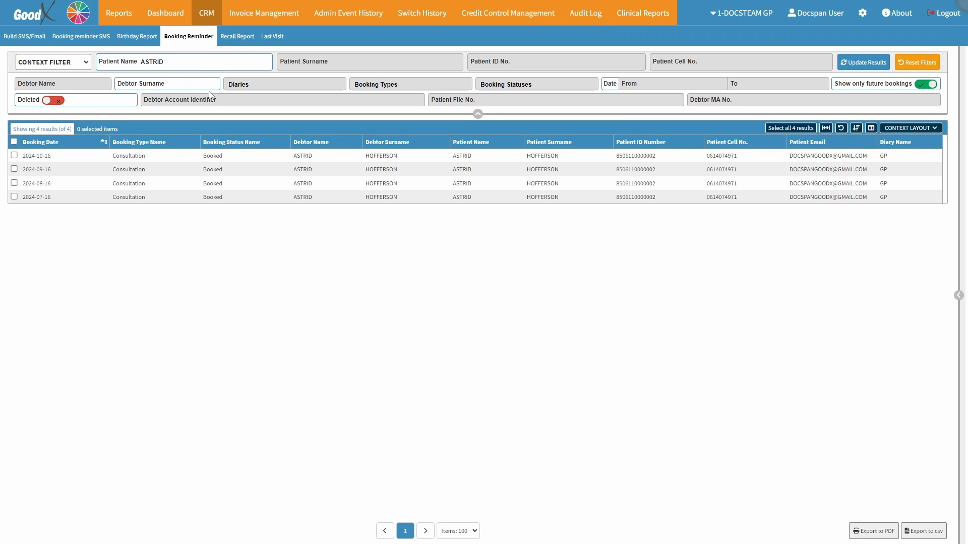
# - Filter the bookings by the GP diary, the Consultation booking type and the Booked status
pyautogui.click(270, 86)
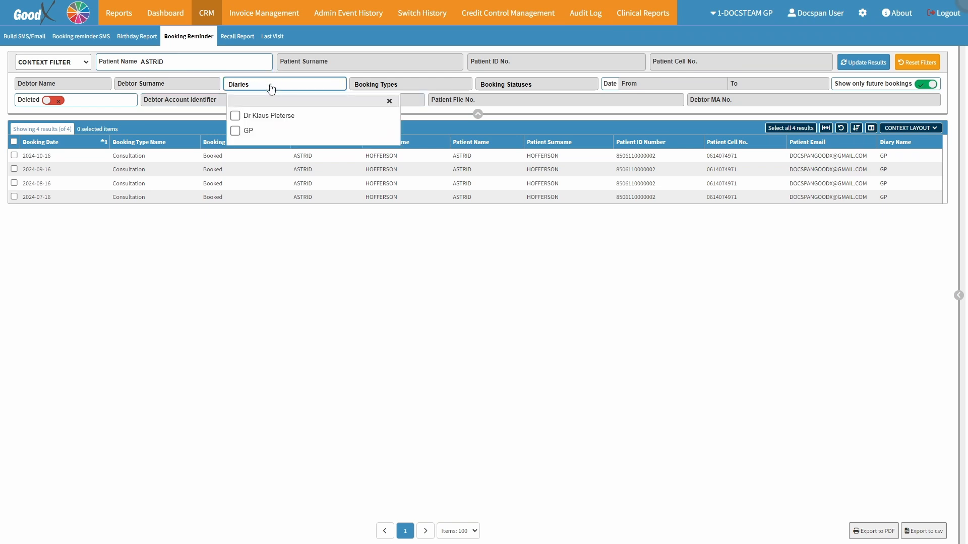
pyautogui.click(235, 131)
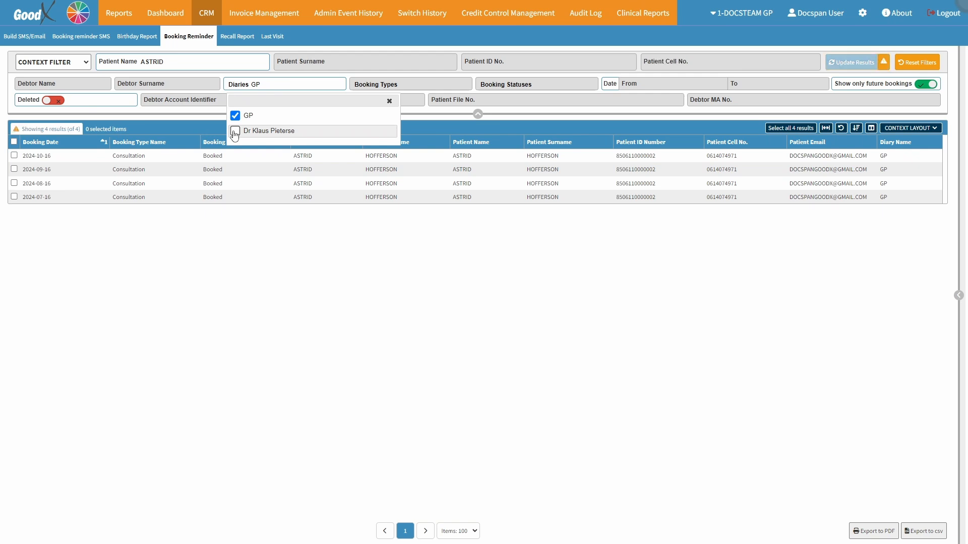
pyautogui.click(409, 86)
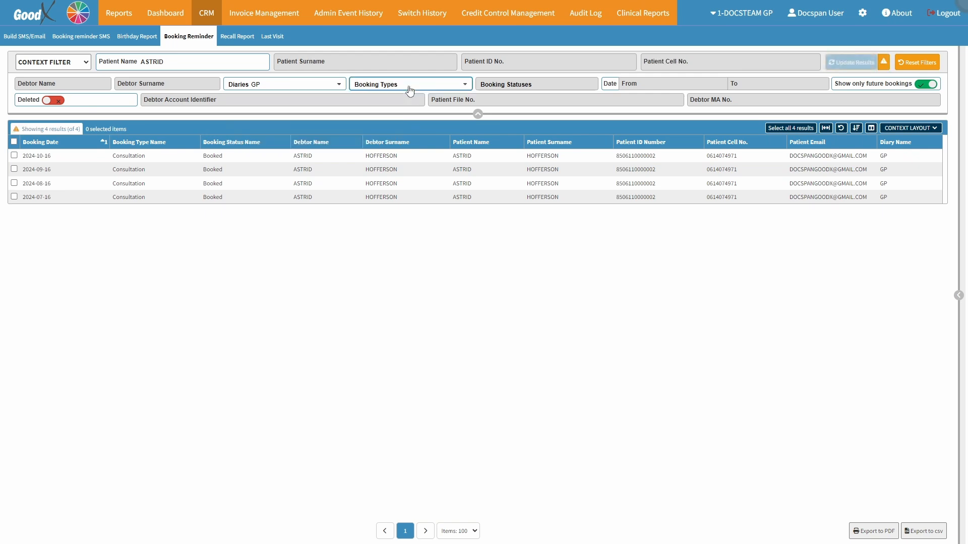
pyautogui.click(362, 132)
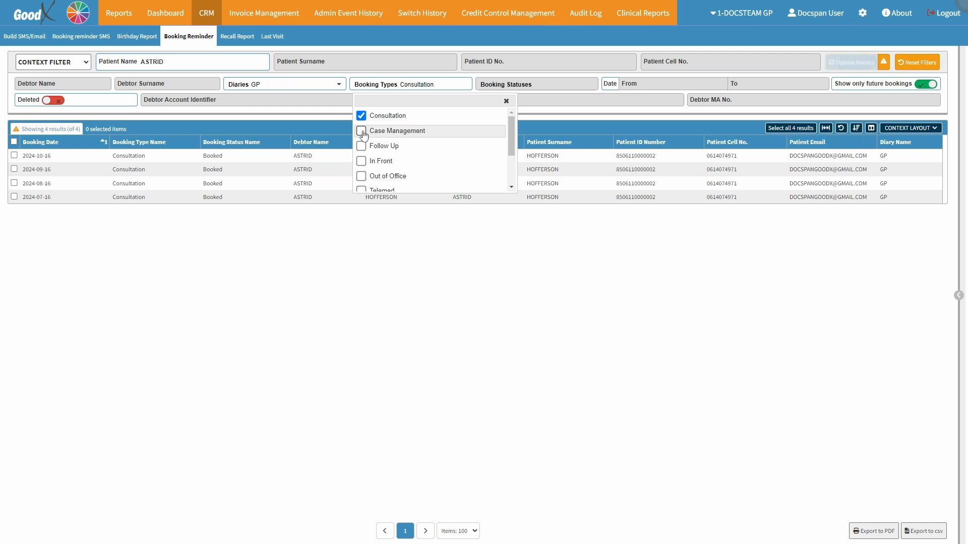
pyautogui.click(542, 86)
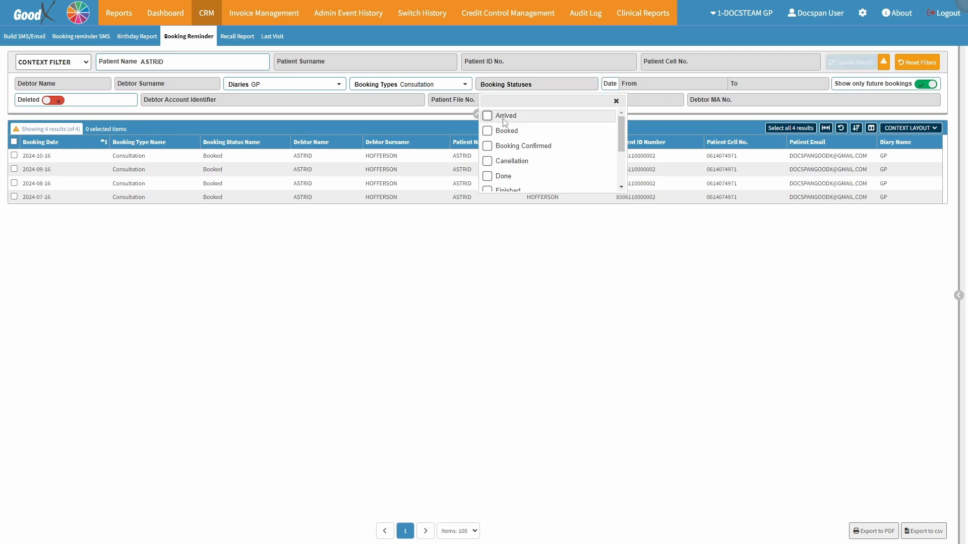
pyautogui.click(524, 130)
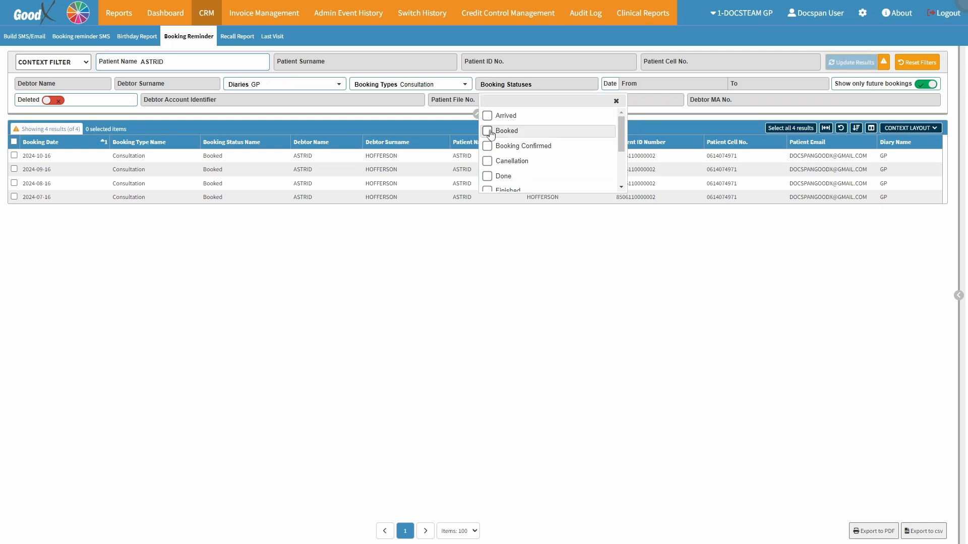
# - Limit the booking dates to 2024-01-01 through 2024-06-19 and turn off the restriction to future bookings
pyautogui.click(663, 86)
pyautogui.click(650, 101)
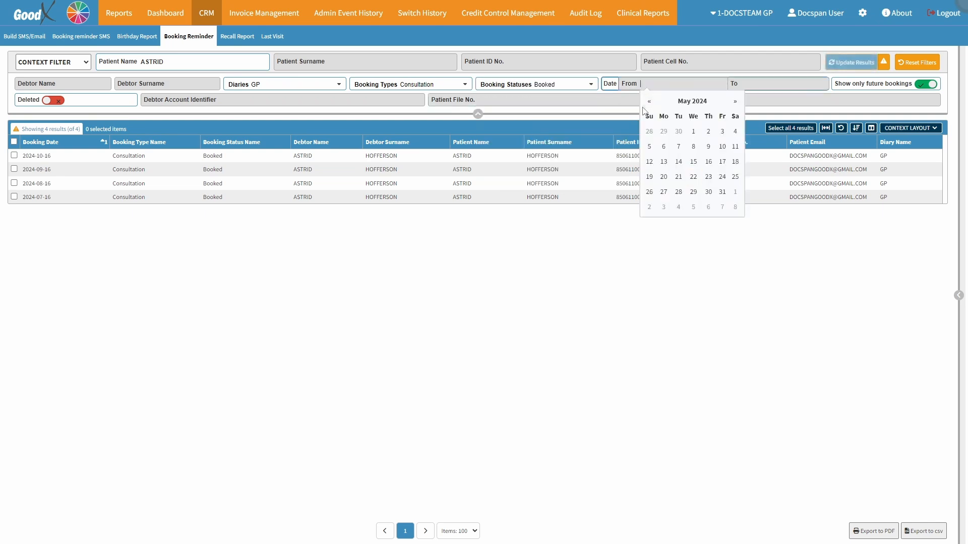
pyautogui.click(649, 102)
pyautogui.click(649, 101)
pyautogui.click(650, 101)
pyautogui.click(649, 102)
pyautogui.click(664, 130)
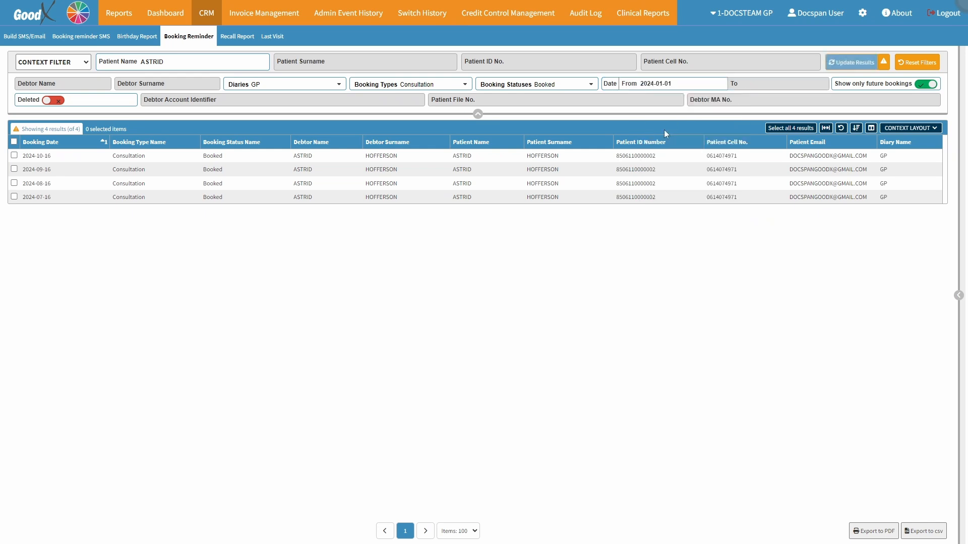
pyautogui.click(753, 84)
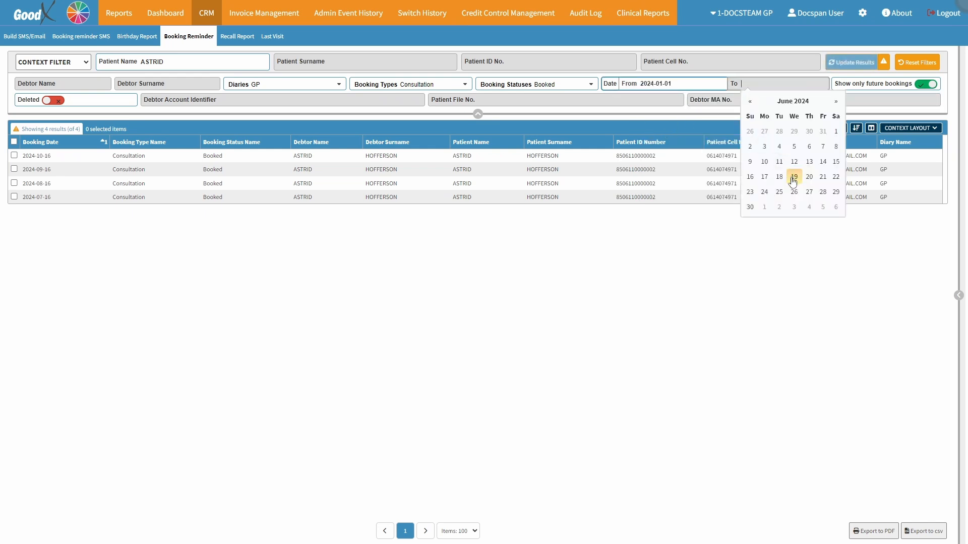
pyautogui.click(793, 176)
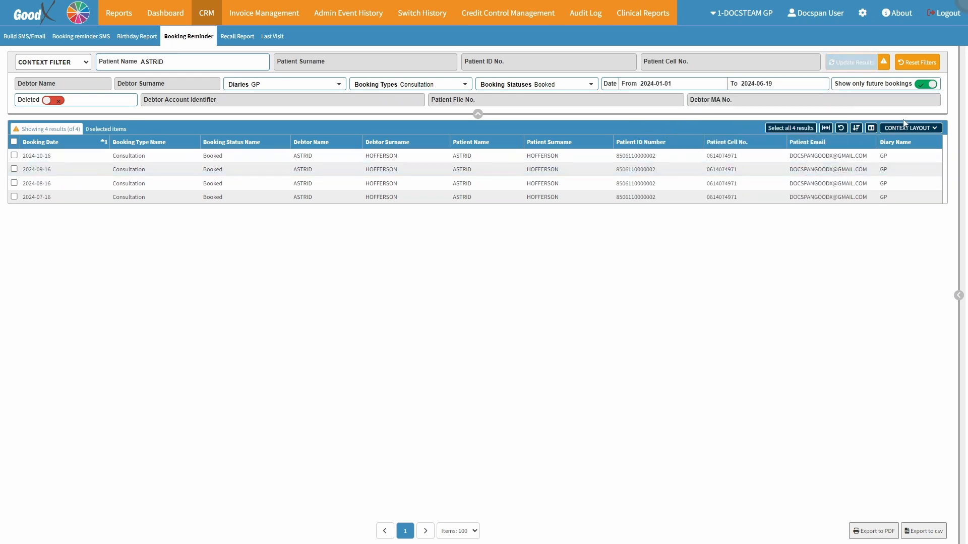
pyautogui.click(930, 85)
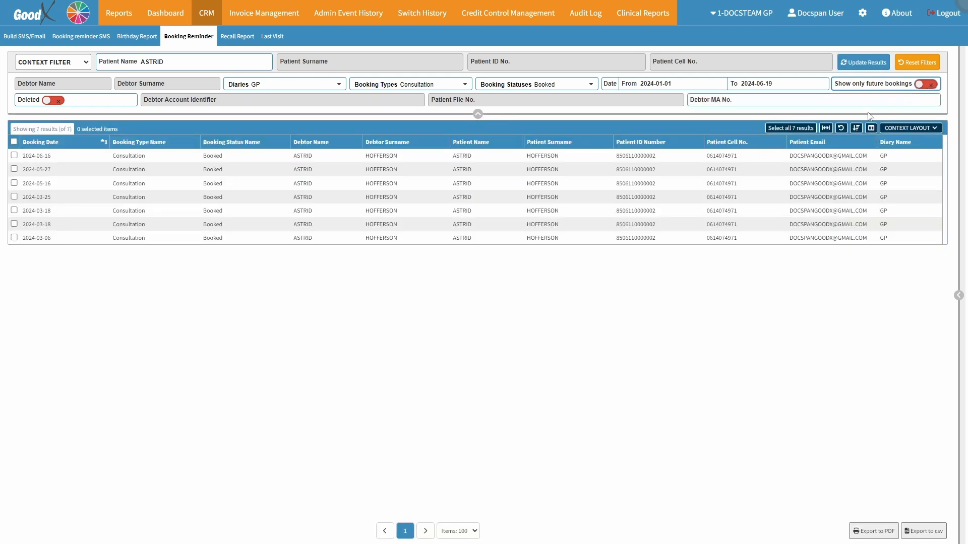
pyautogui.click(55, 101)
pyautogui.click(56, 101)
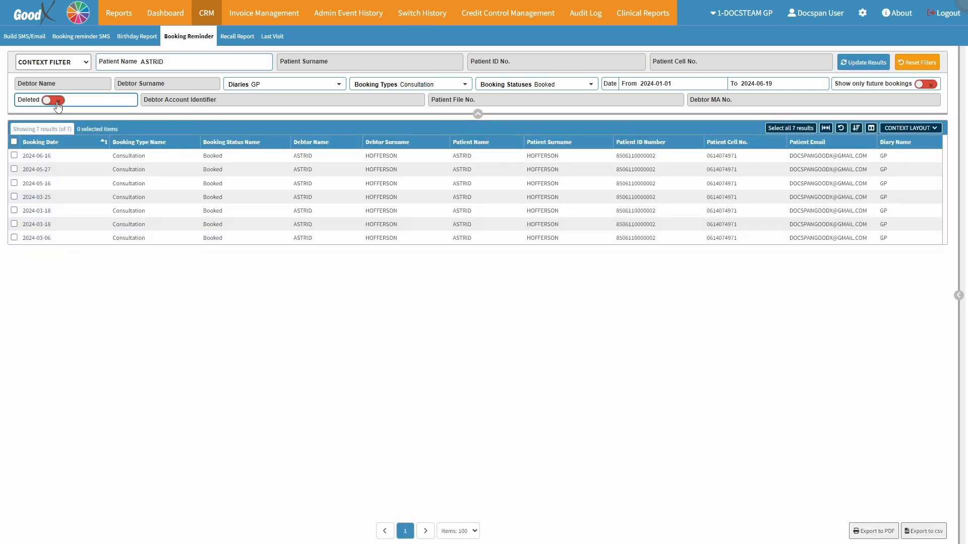
pyautogui.click(234, 100)
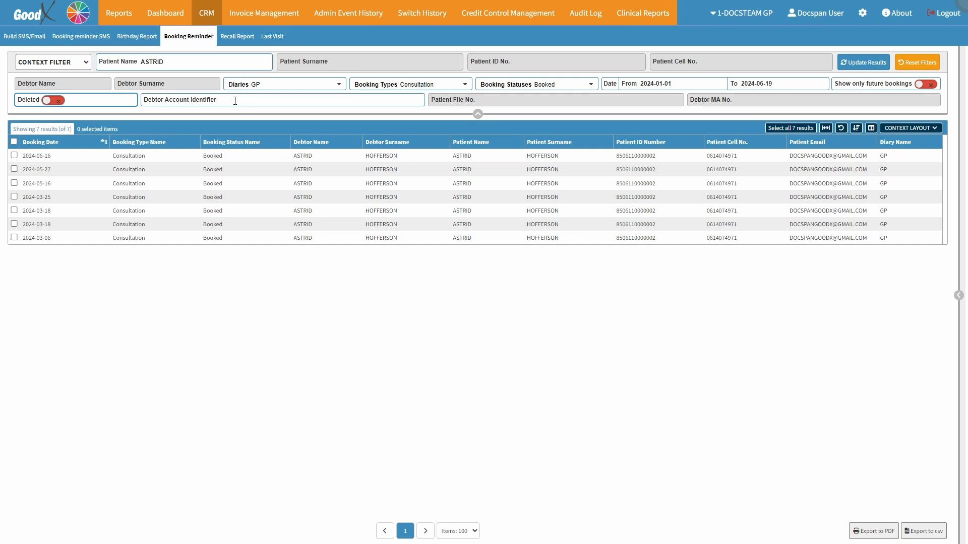
pyautogui.click(497, 99)
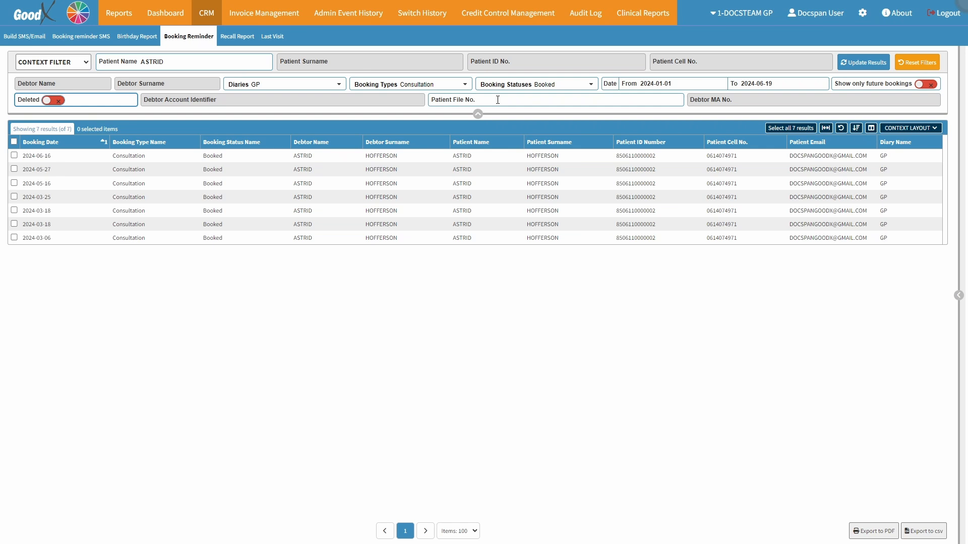
pyautogui.click(738, 102)
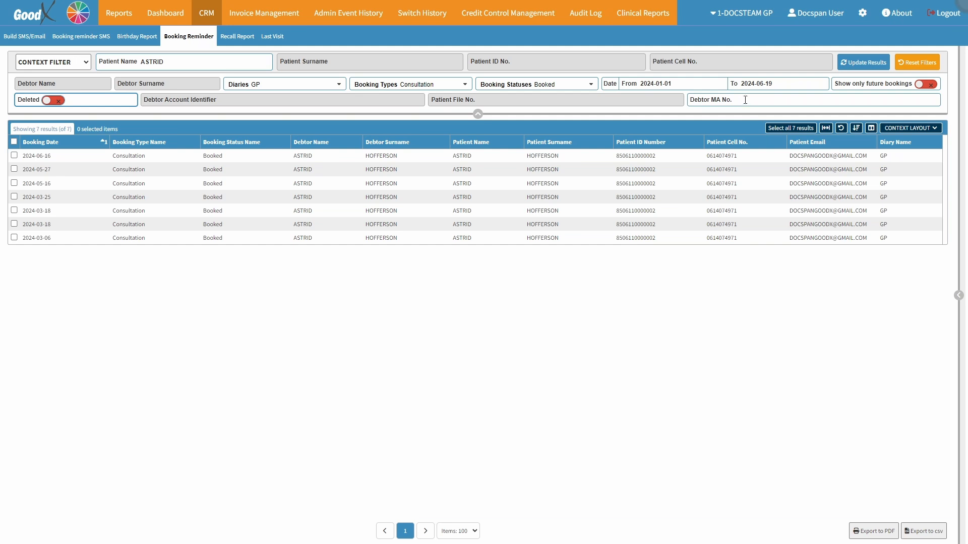
# - Refresh the results, reset all booking filters and turn off the restriction to future bookings
pyautogui.click(859, 63)
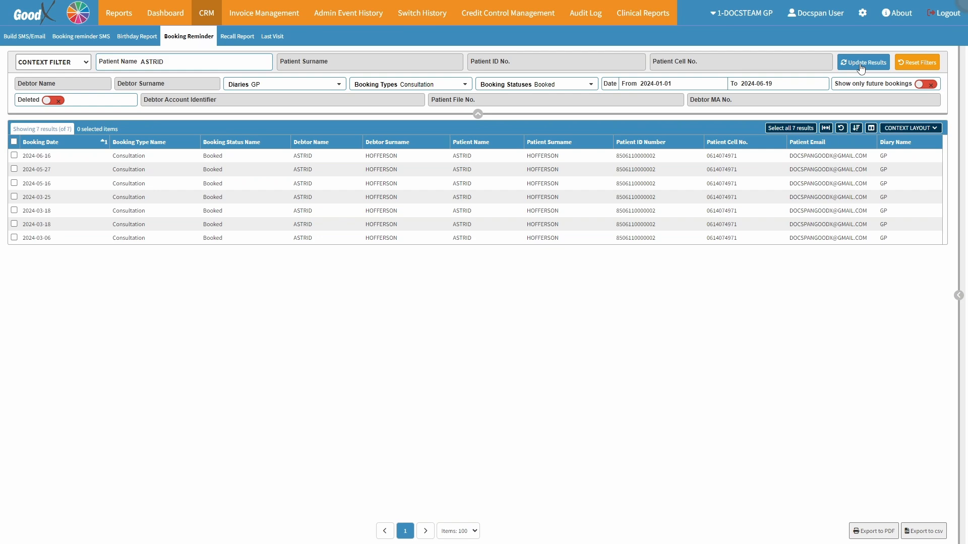
pyautogui.click(916, 68)
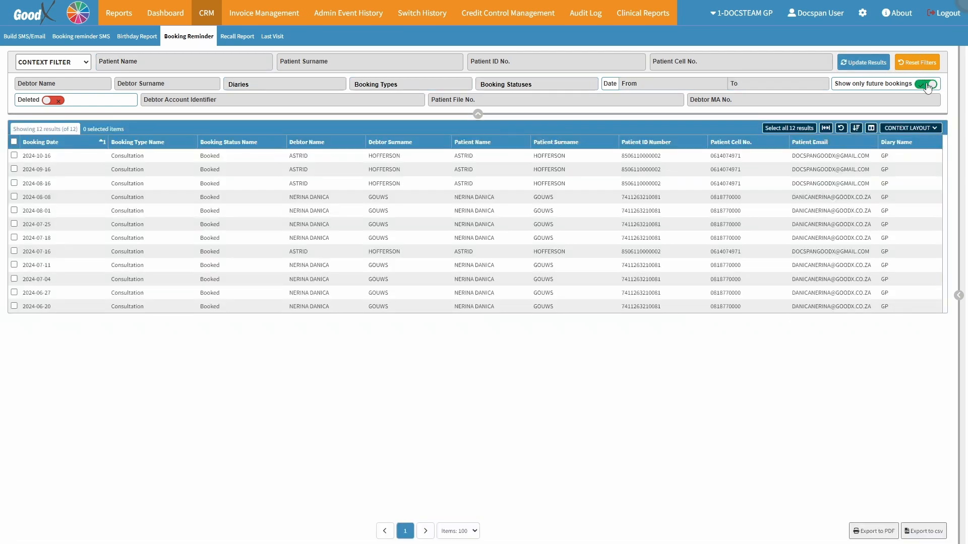
pyautogui.click(927, 84)
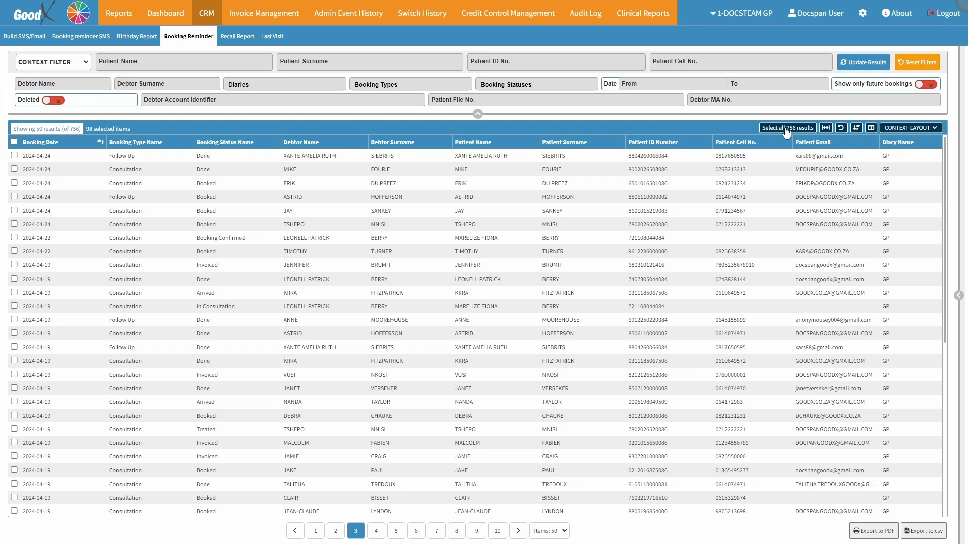
# - Auto-fit the column widths of the booking table, and restore its original column layout
pyautogui.click(825, 130)
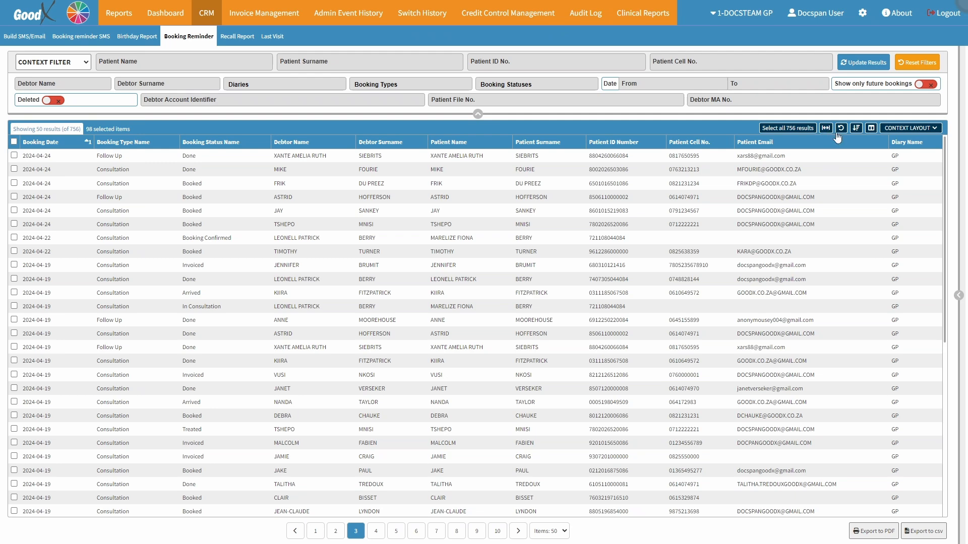
pyautogui.click(840, 130)
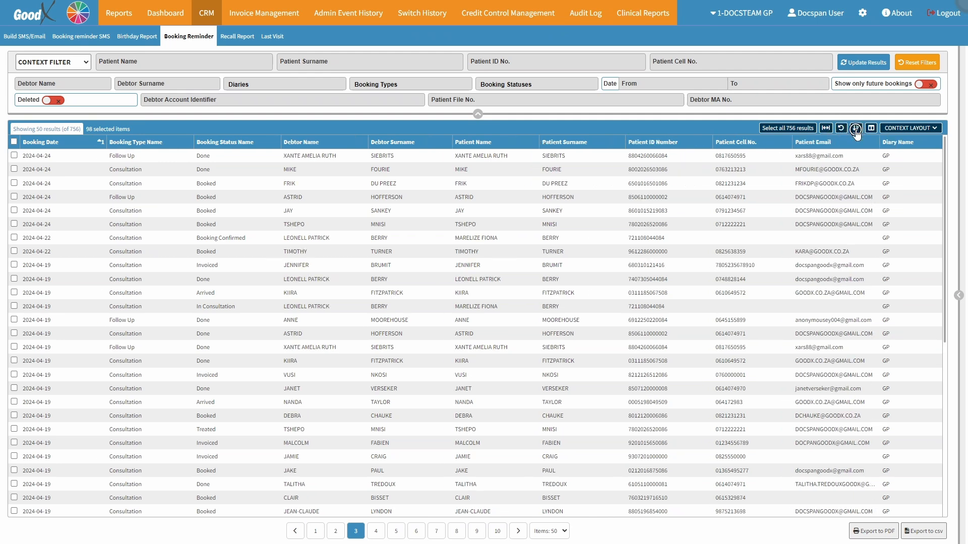
# - Examine the sort settings, column selection and available layouts of the booking table without changing them
pyautogui.click(855, 128)
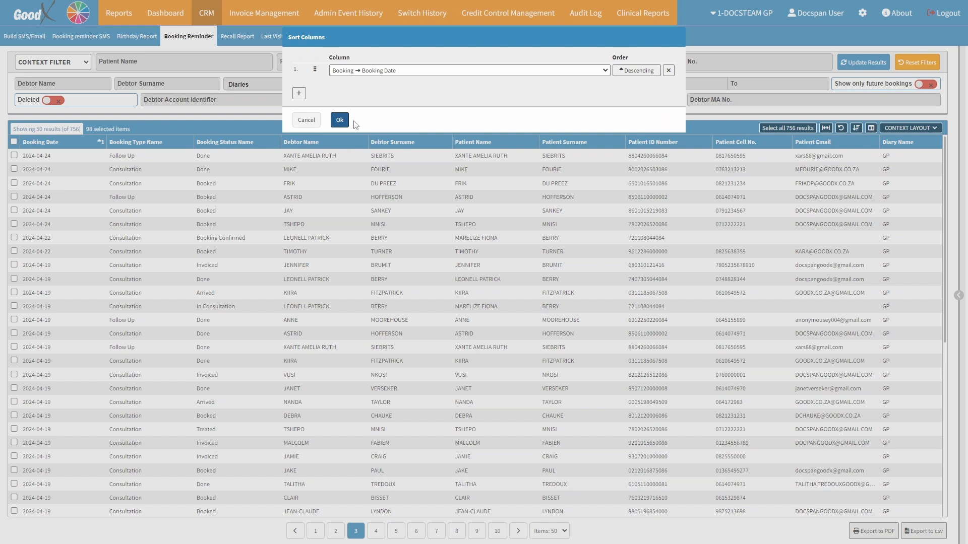
pyautogui.click(307, 120)
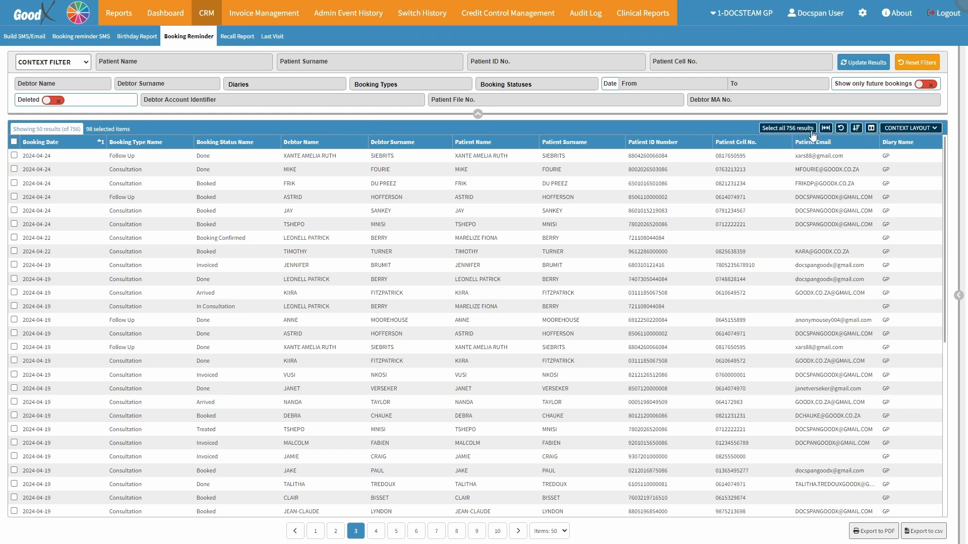
pyautogui.click(870, 129)
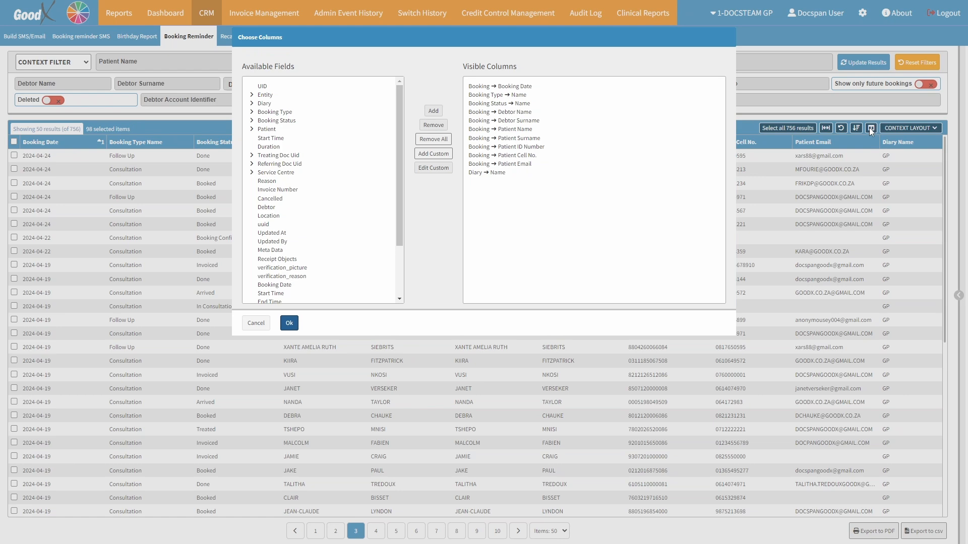
pyautogui.click(266, 324)
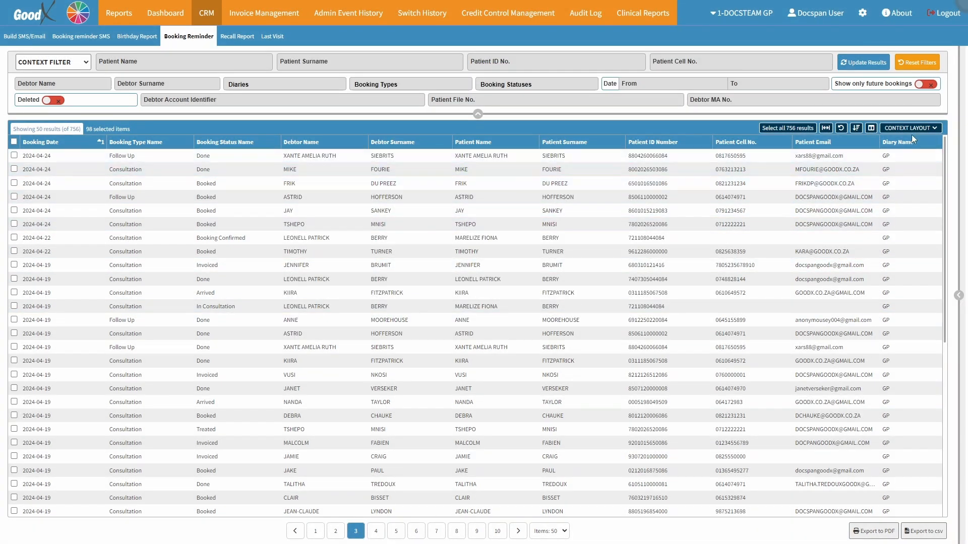
pyautogui.click(913, 129)
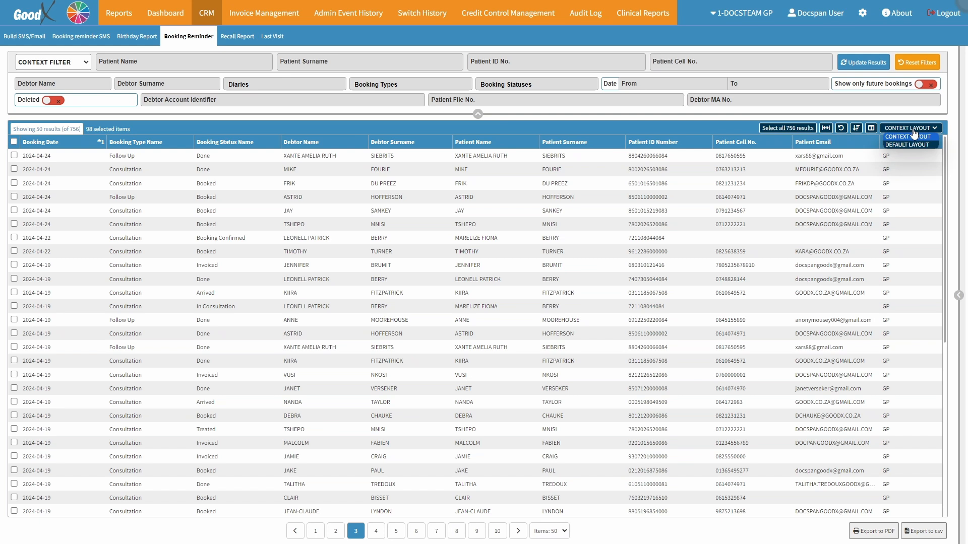
pyautogui.click(913, 137)
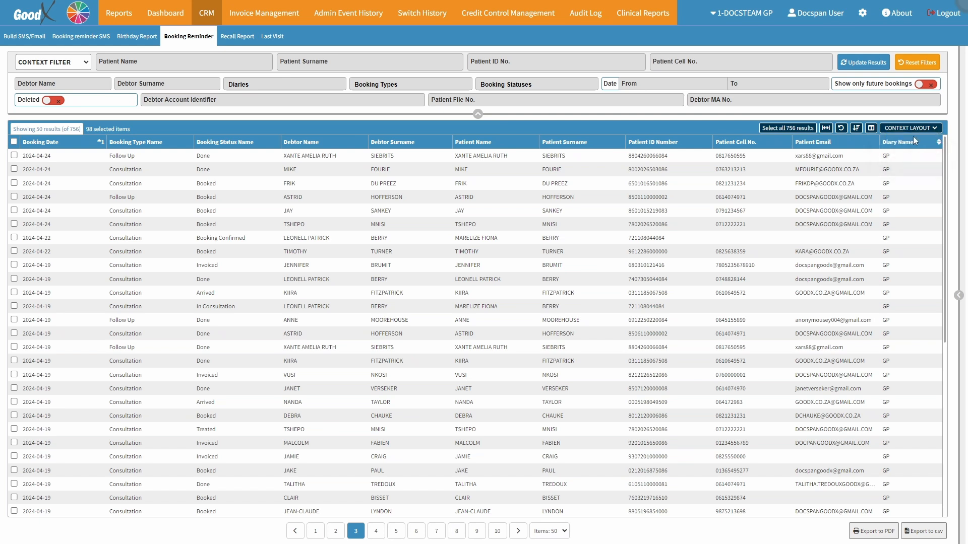
# - Select the Booked follow-up of 2024-04-24 and the two Booked consultations directly below it, and expand the bulk actions
pyautogui.click(14, 197)
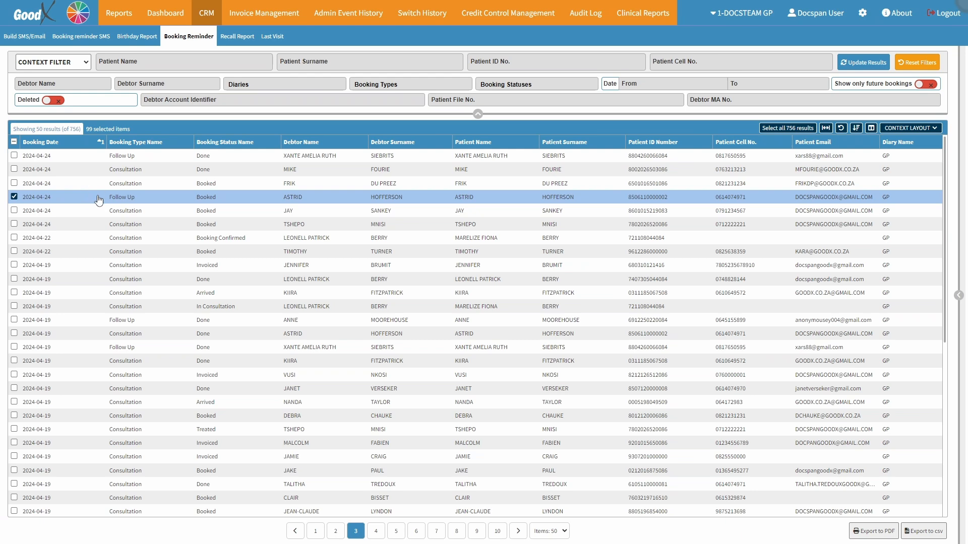
pyautogui.click(958, 295)
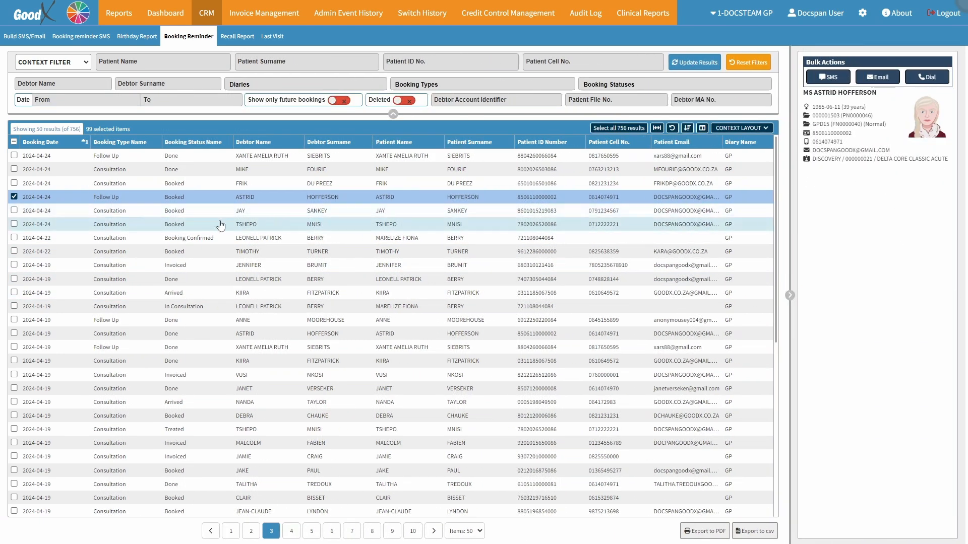
pyautogui.click(14, 211)
pyautogui.click(14, 224)
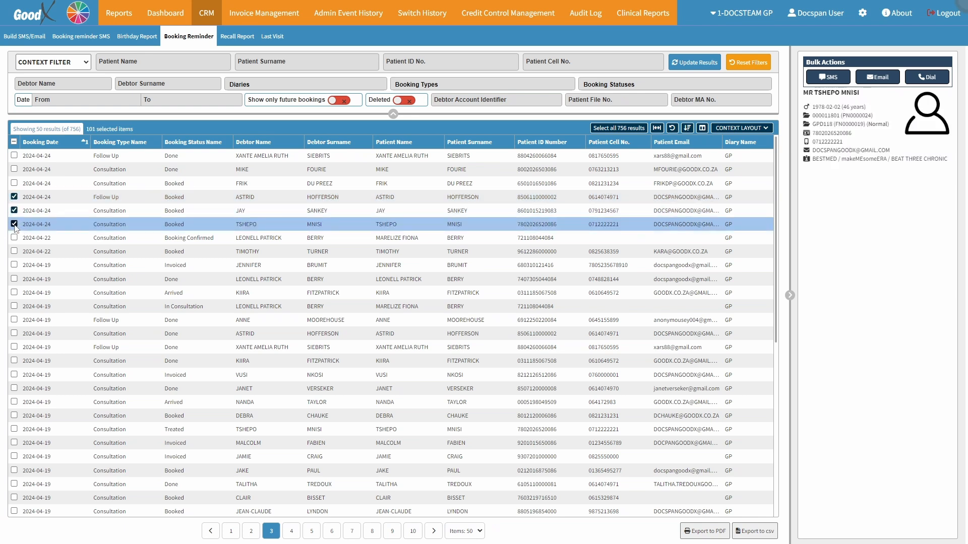
# - Select every booking on page 3 of the results, page forward and back once, and return to the first page
pyautogui.click(14, 142)
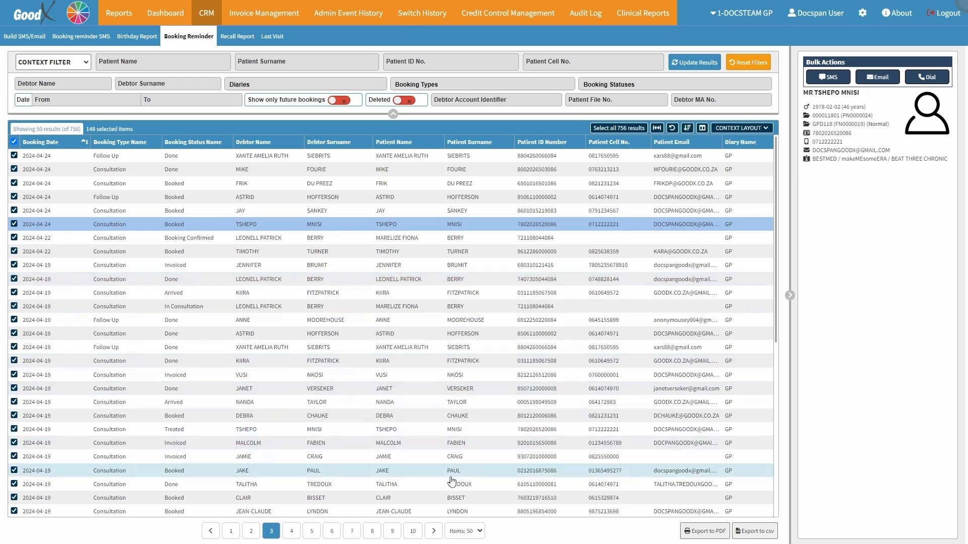
pyautogui.click(434, 531)
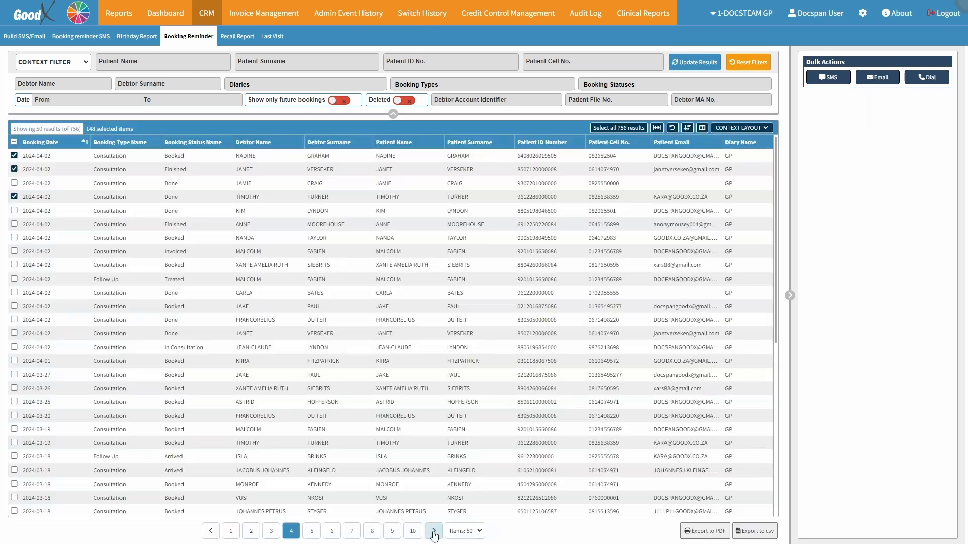
pyautogui.click(211, 531)
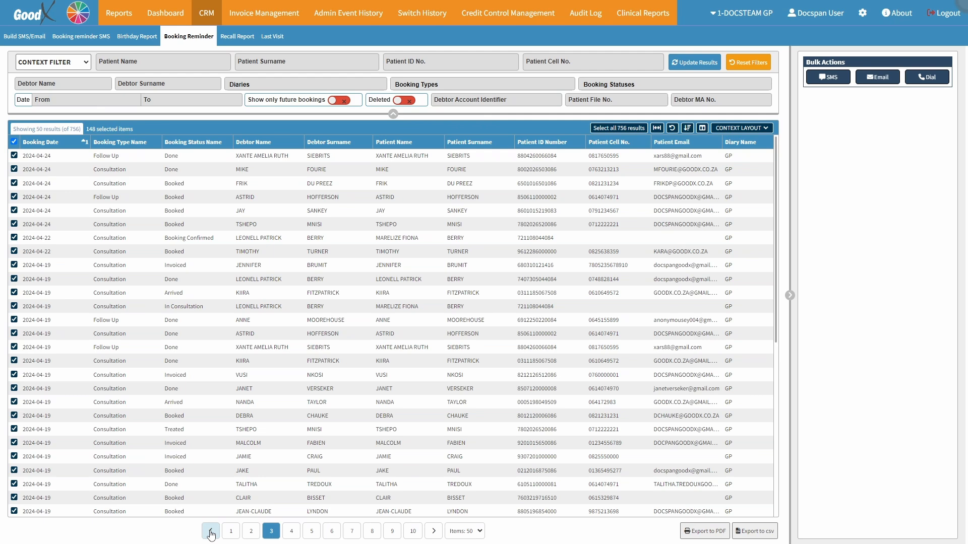
pyautogui.click(231, 533)
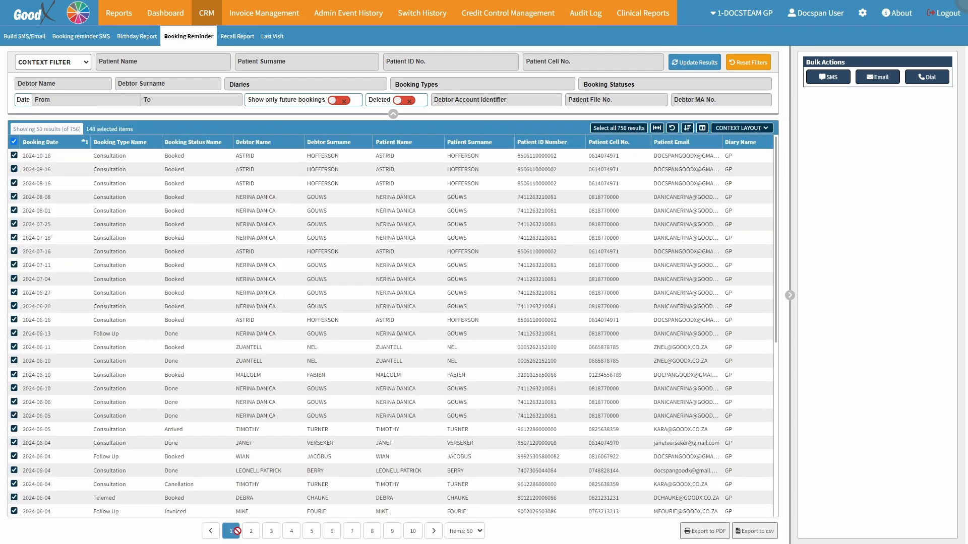
# - Show 25 bookings per page and export the booking report to both PDF and CSV
pyautogui.click(463, 532)
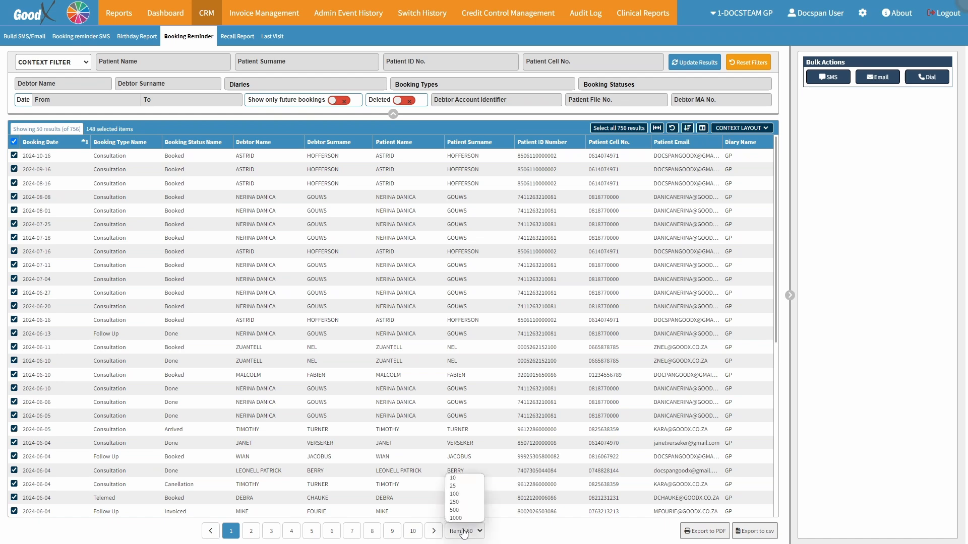
pyautogui.click(462, 488)
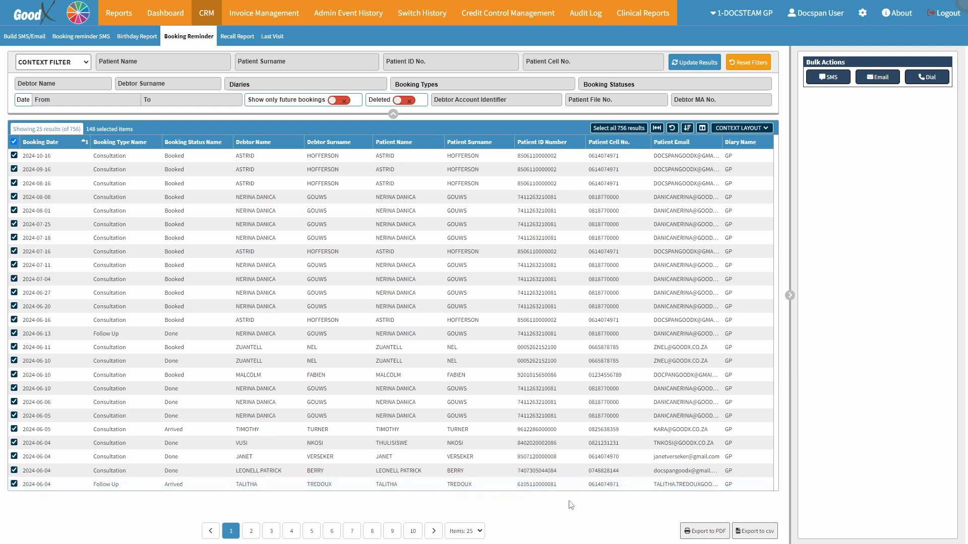
pyautogui.click(703, 530)
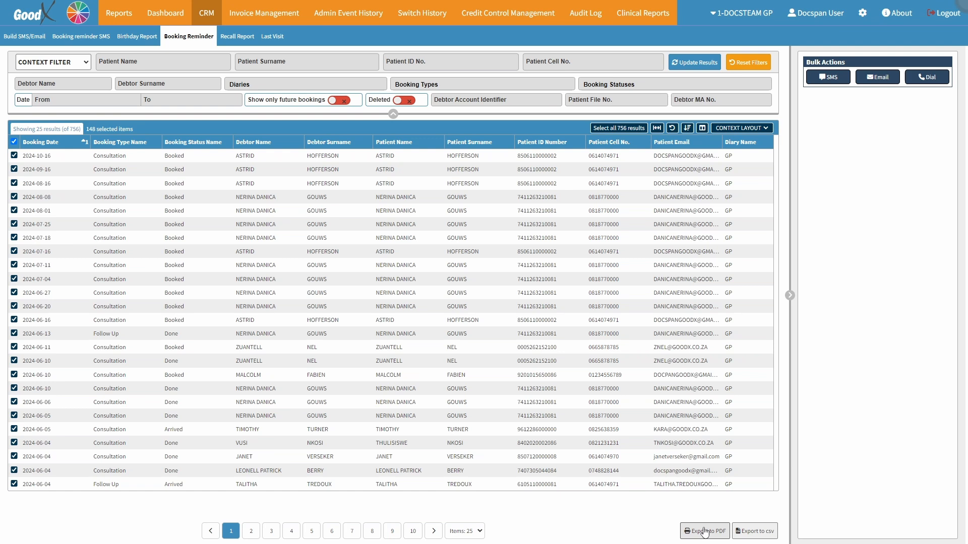
pyautogui.click(765, 537)
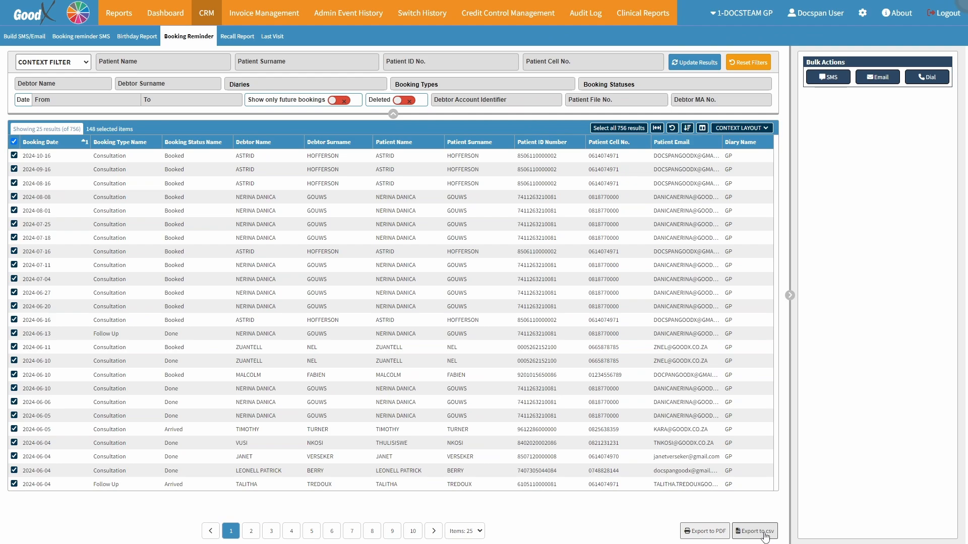